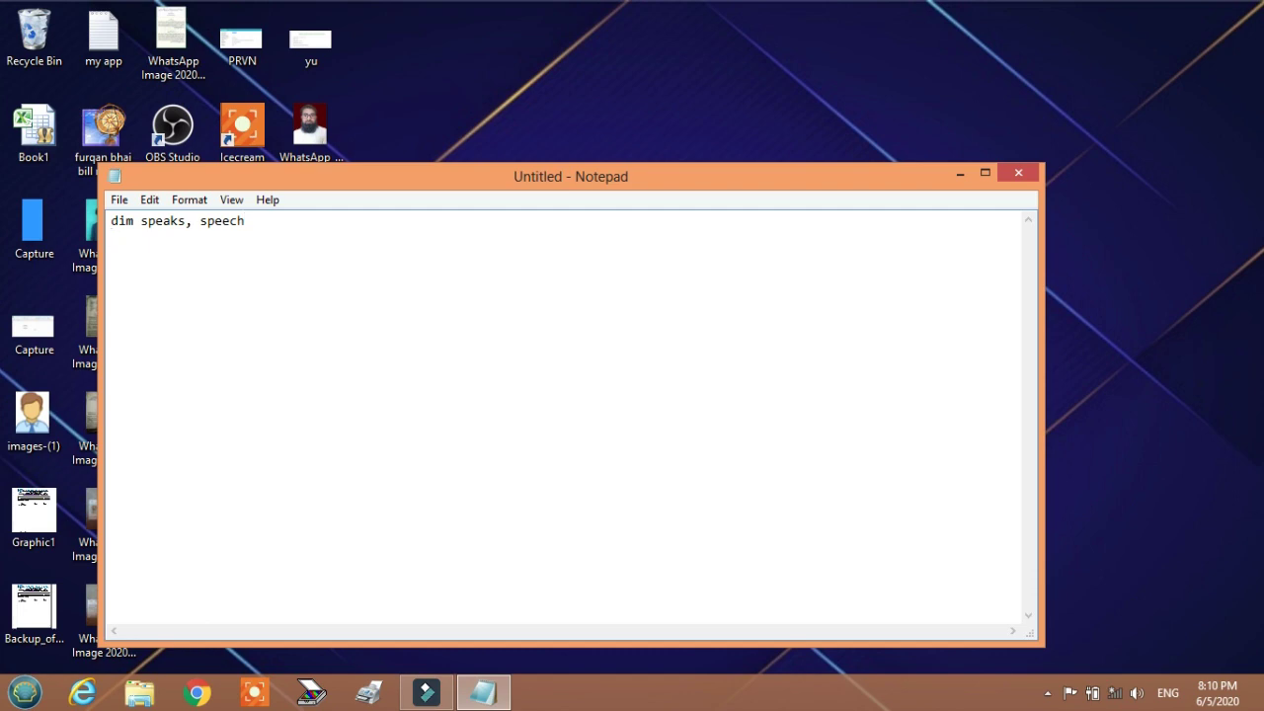
Step: Add the line speaks="Welcome to my pc" below the dim declaration
{"action": "type", "text": "speaks=\""}
{"action": "type", "text": "Welcome to my "}
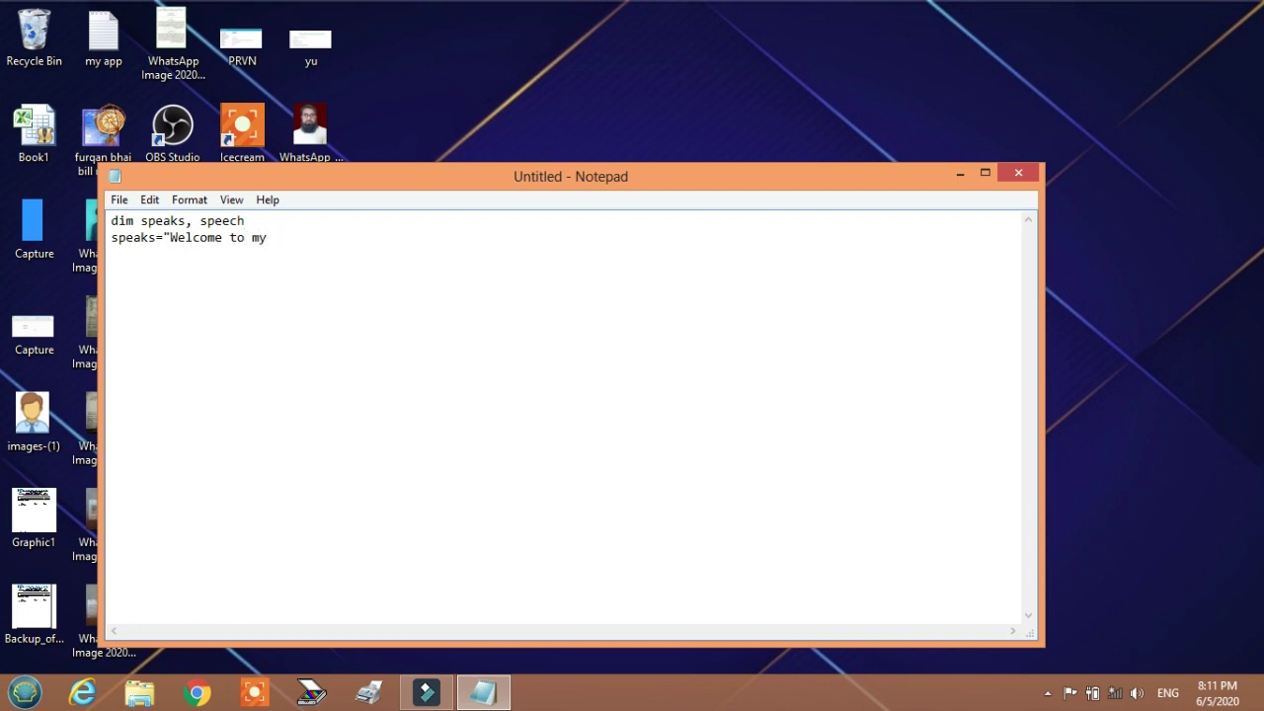
{"action": "type", "text": "pc\""}
{"action": "key", "text": "Return"}
Step: Add the lines set speech=createobject("sapi.spvoice") and speech.speak speaks to finish the script
{"action": "type", "text": "set speech=create"}
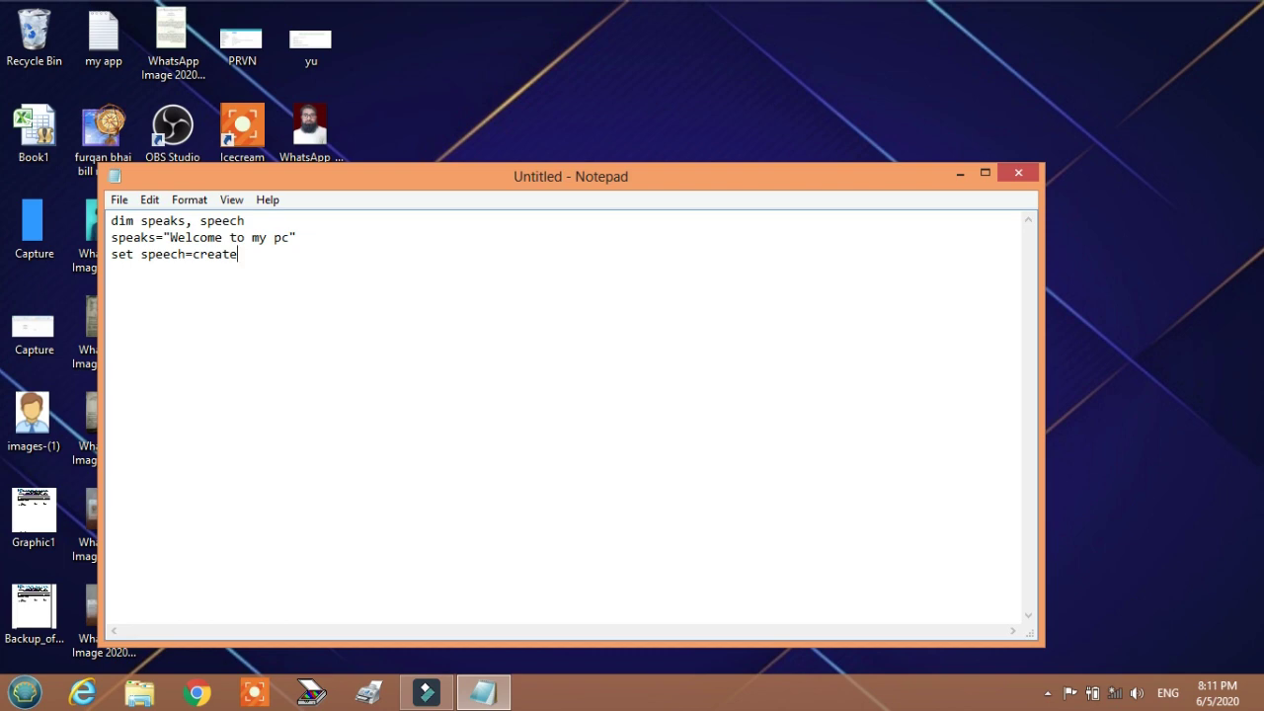
{"action": "type", "text": "object(\"sapi.spvoice"}
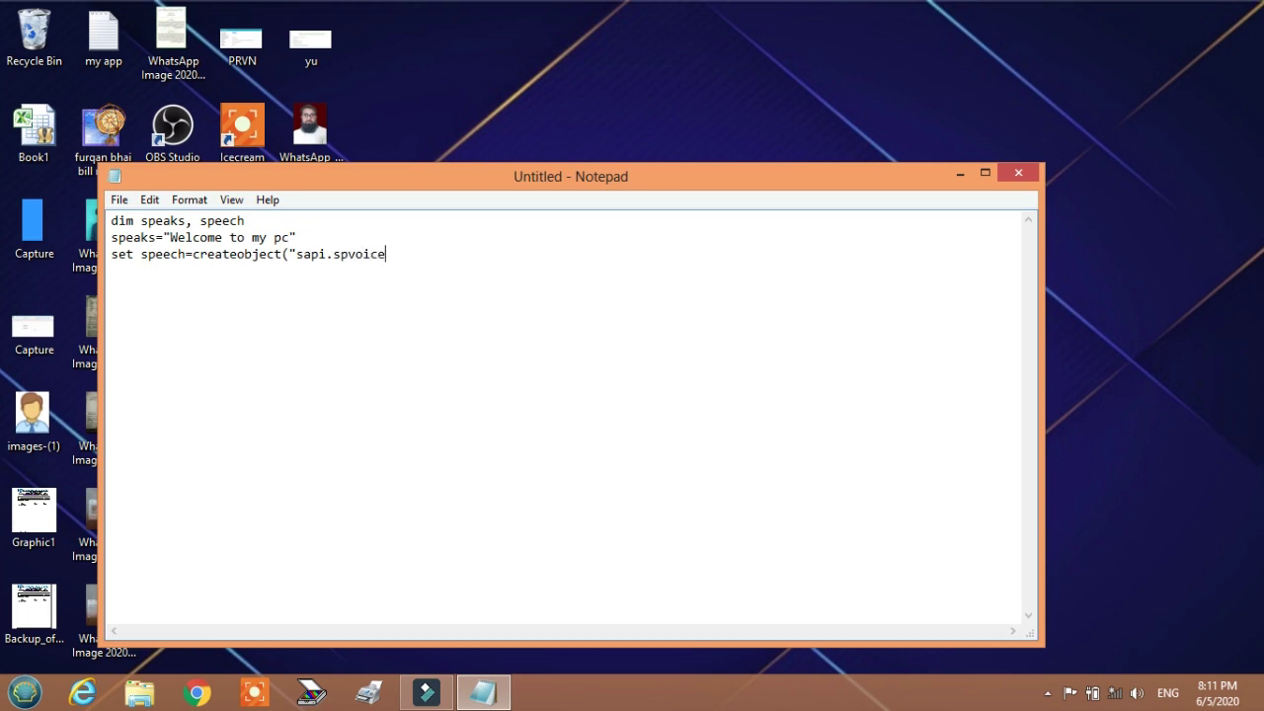
{"action": "type", "text": "\")"}
{"action": "key", "text": "Return"}
{"action": "type", "text": "speech.speak speaks"}
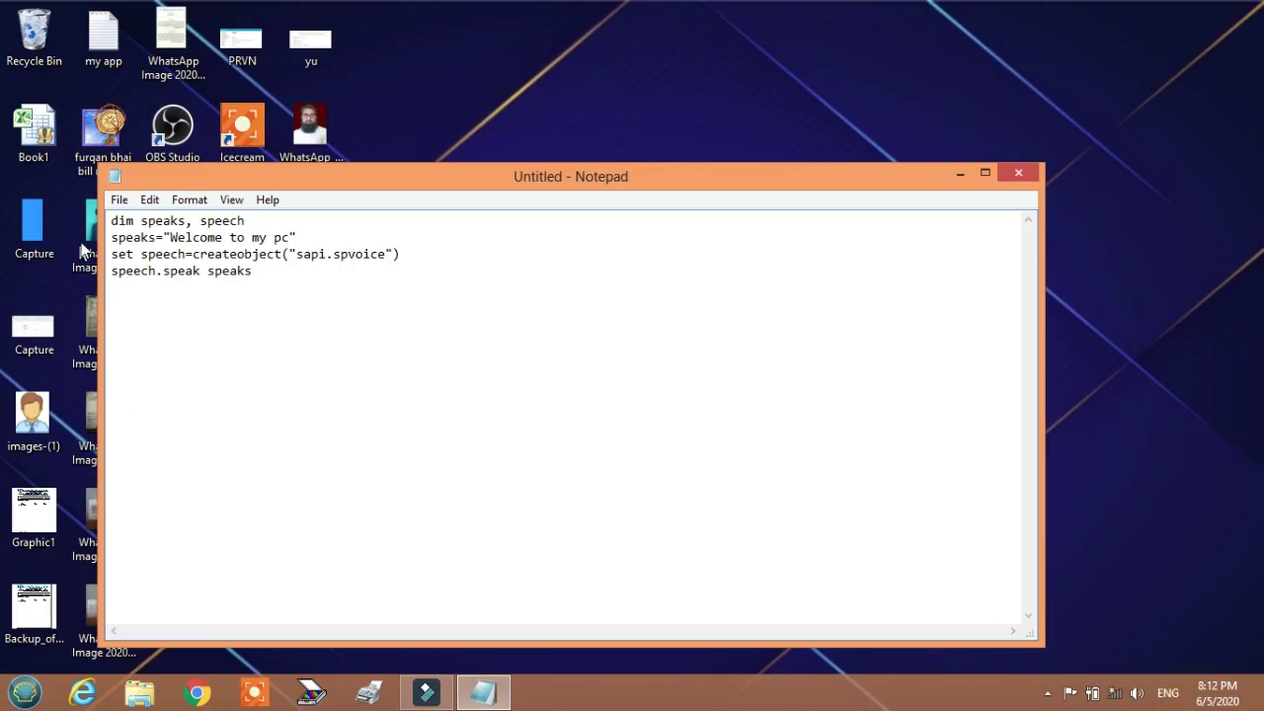
Step: Save the script to the Desktop as "speak my name.vbs" and close the text editor
{"action": "left_click", "coordinate": [123, 200]}
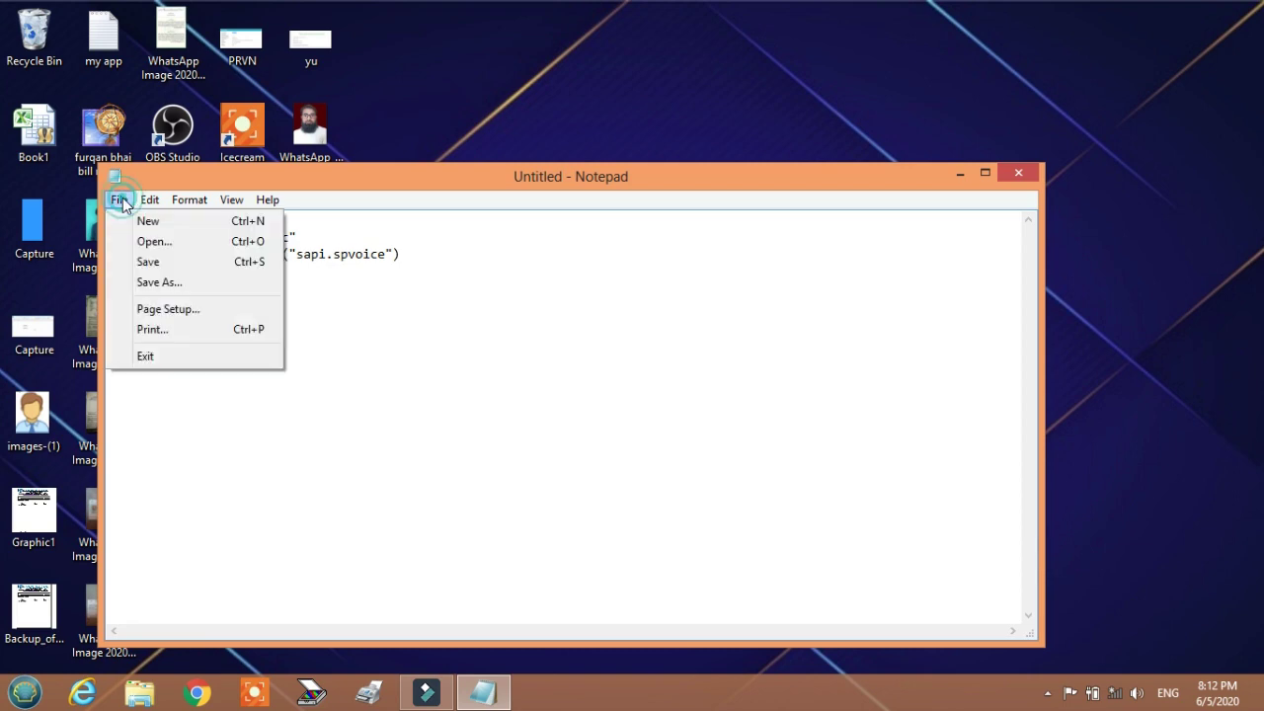
{"action": "left_click", "coordinate": [143, 262]}
{"action": "left_click_drag", "start_coordinate": [347, 224], "coordinate": [396, 109]}
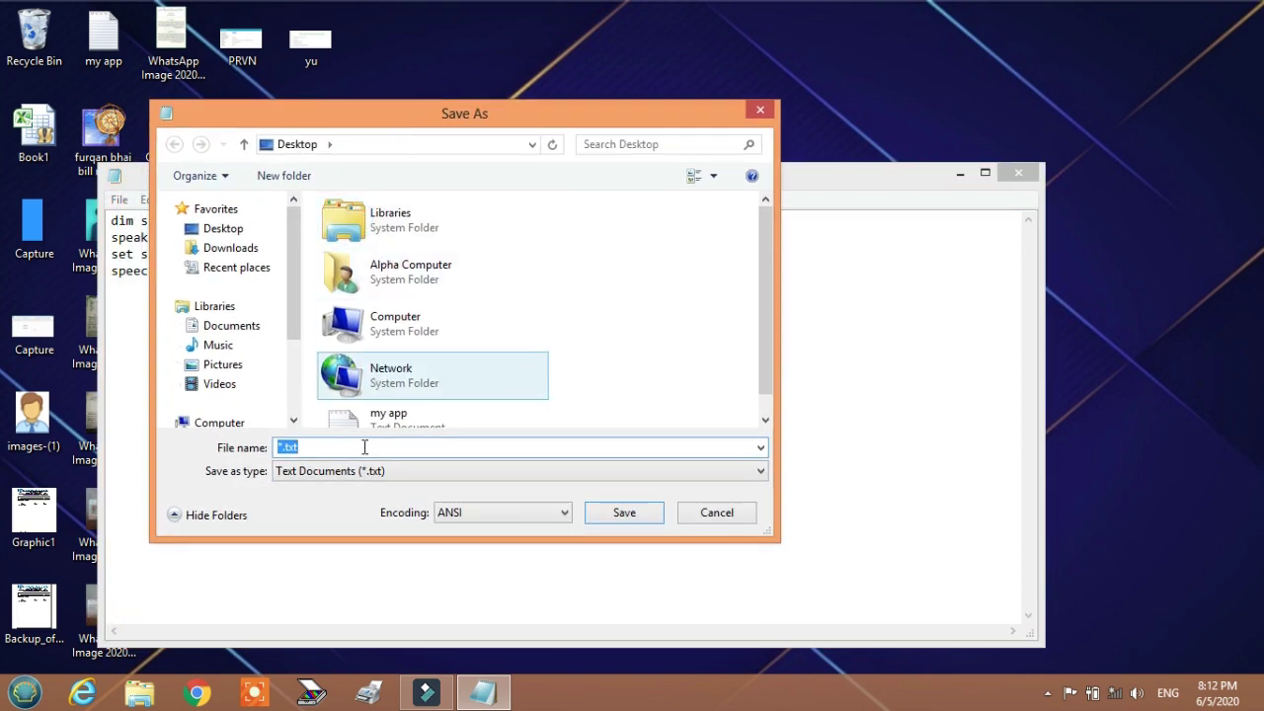
{"action": "left_click", "coordinate": [326, 449]}
{"action": "double_click", "coordinate": [327, 450]}
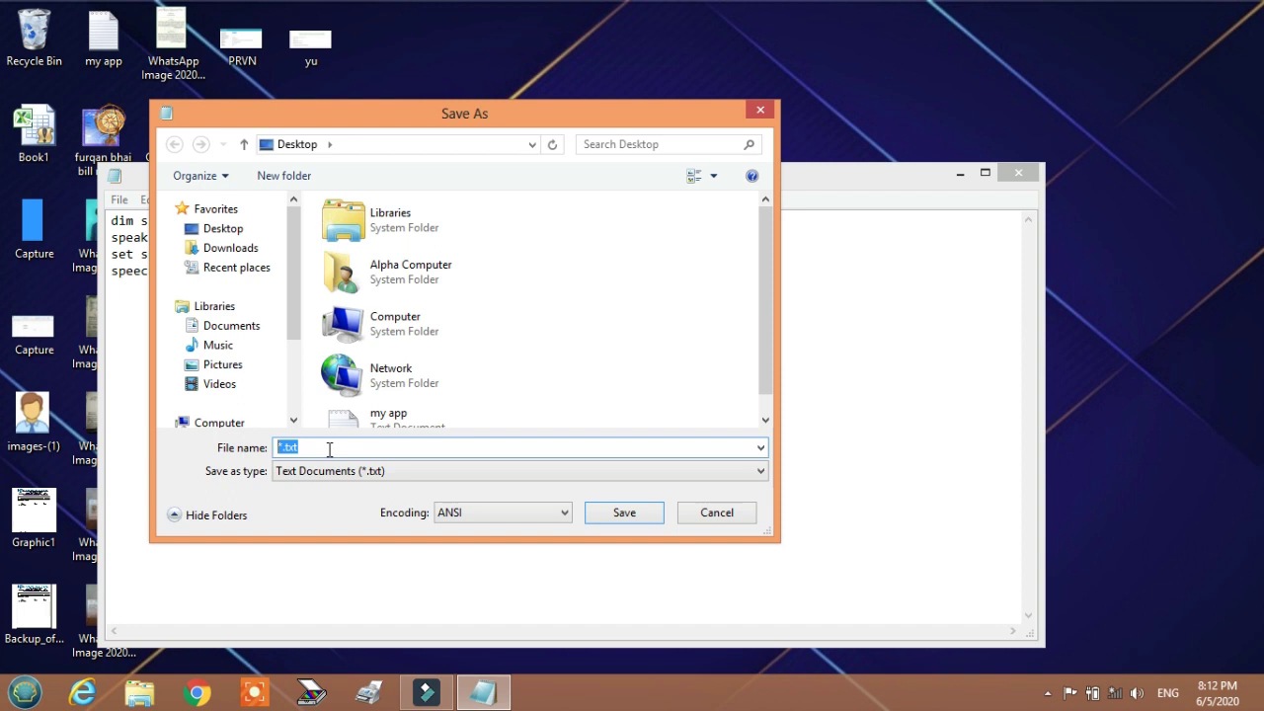
{"action": "type", "text": "speak my name.vbs"}
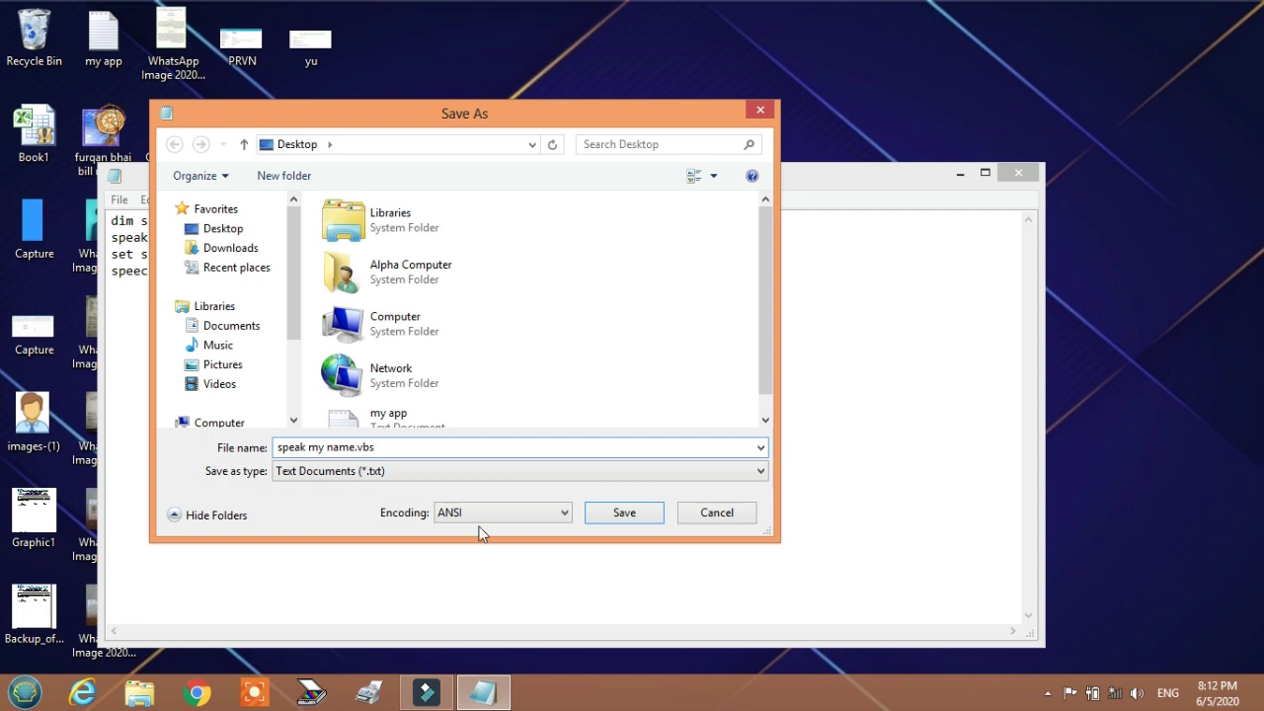
{"action": "left_click", "coordinate": [620, 519]}
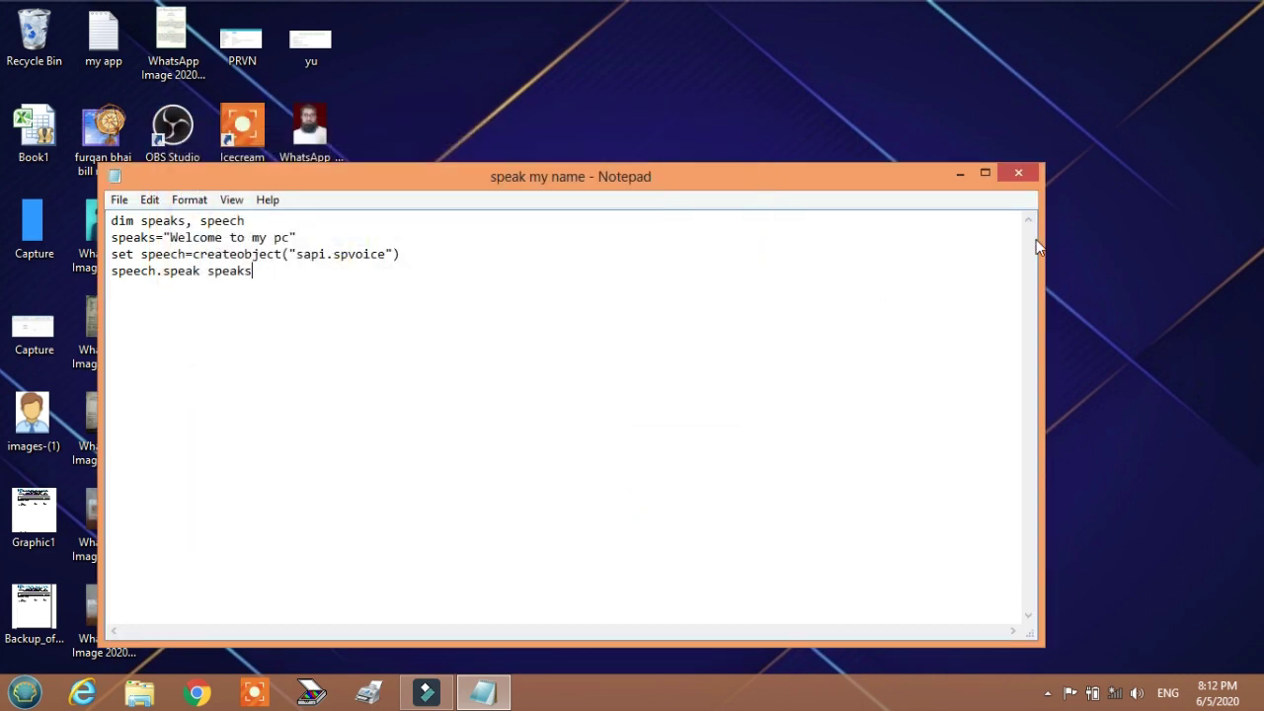
{"action": "left_click", "coordinate": [1030, 176]}
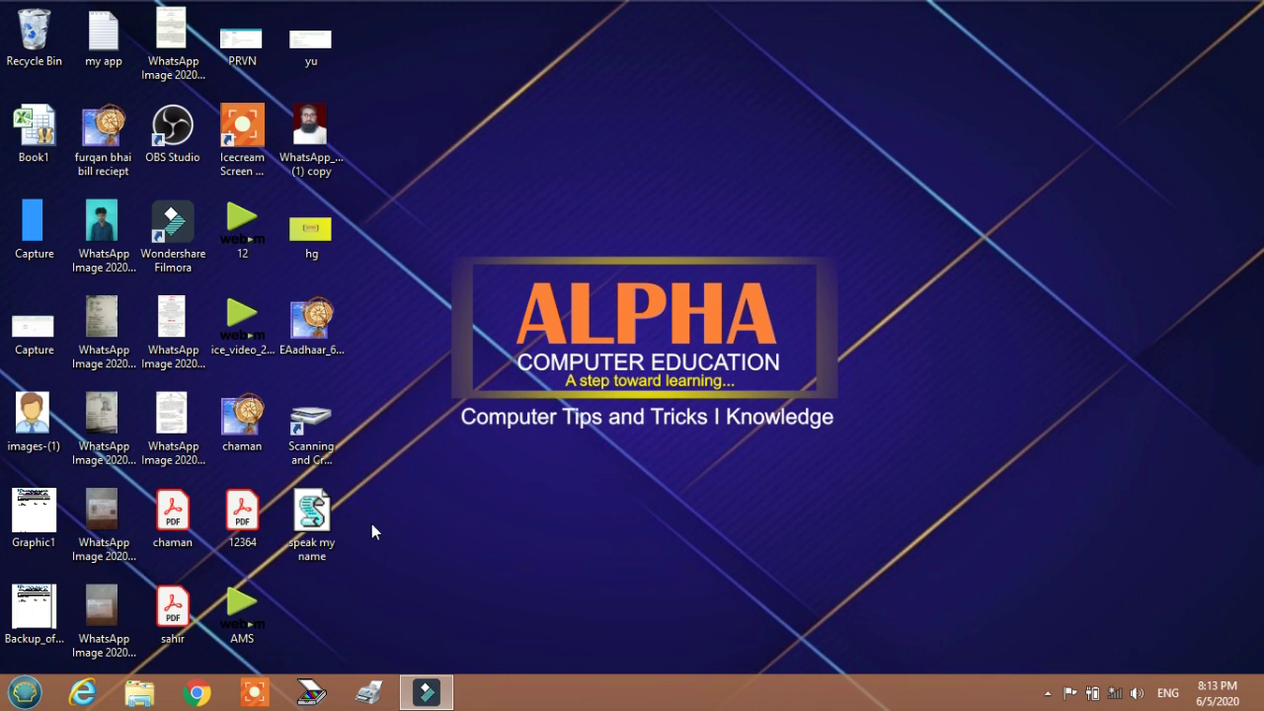
Step: Copy the "speak my name" script file from the desktop and open File Explorer
{"action": "right_click", "coordinate": [321, 505]}
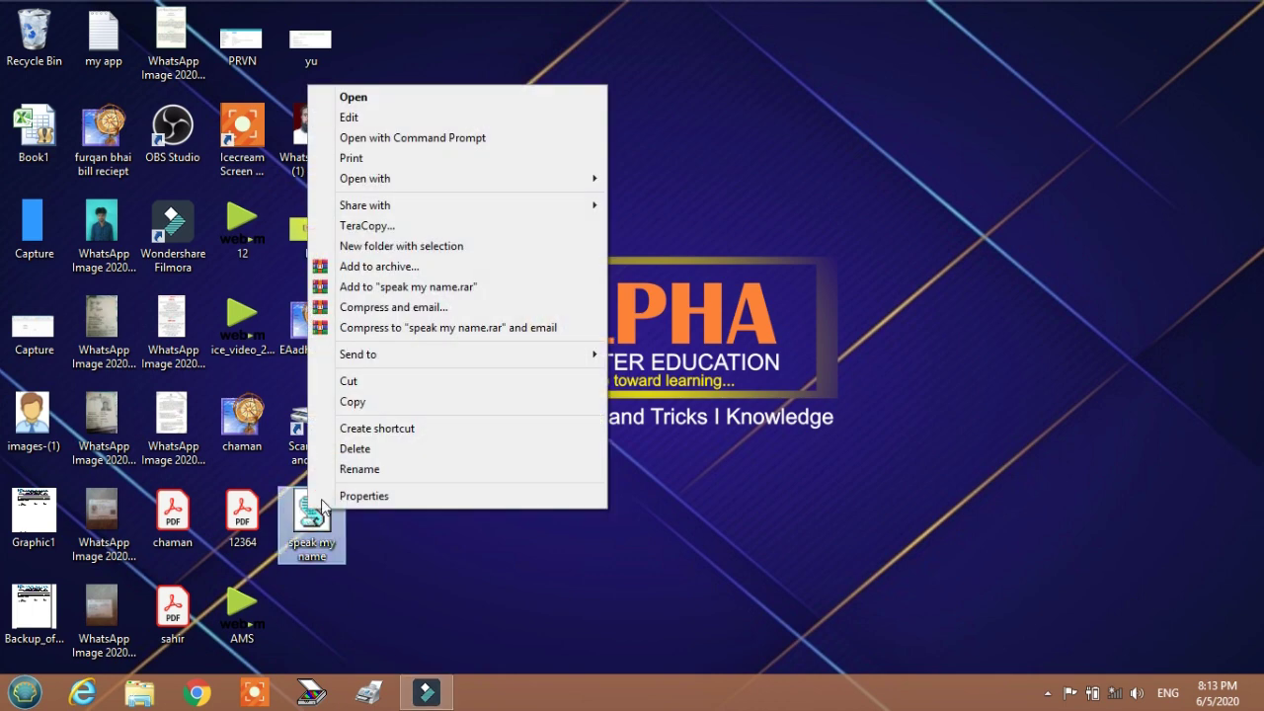
{"action": "left_click", "coordinate": [357, 403]}
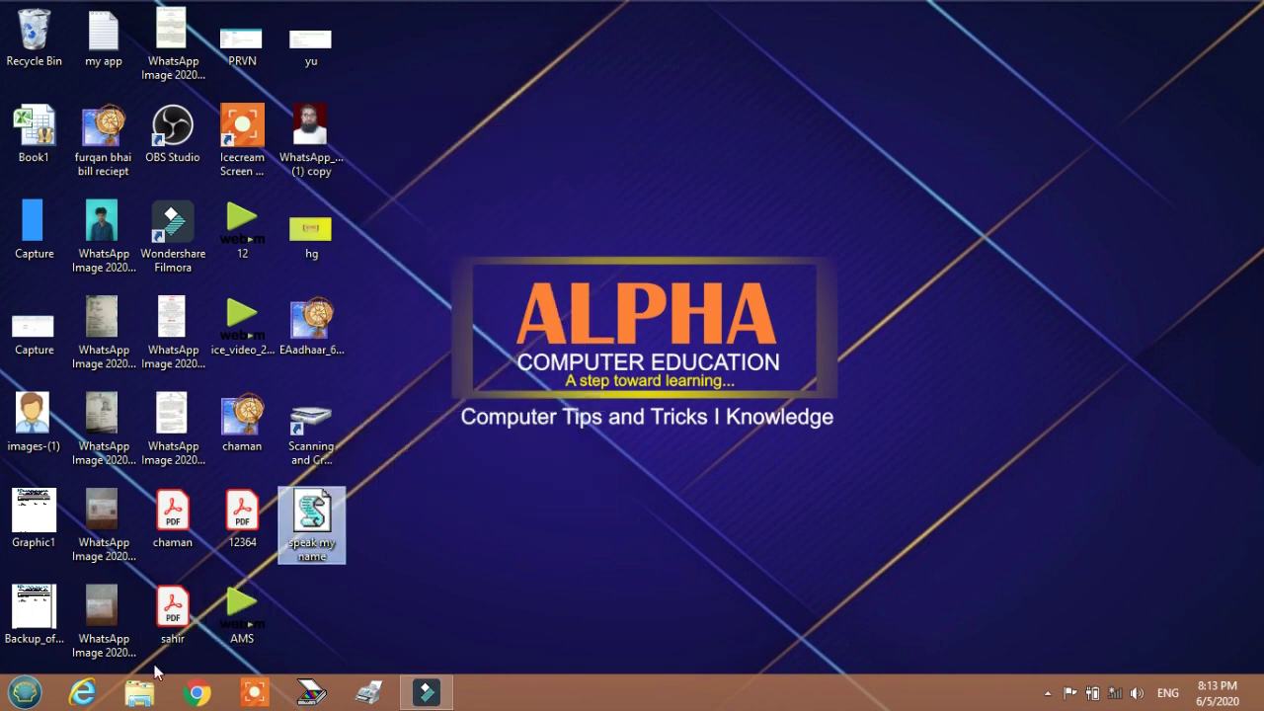
{"action": "left_click", "coordinate": [139, 692]}
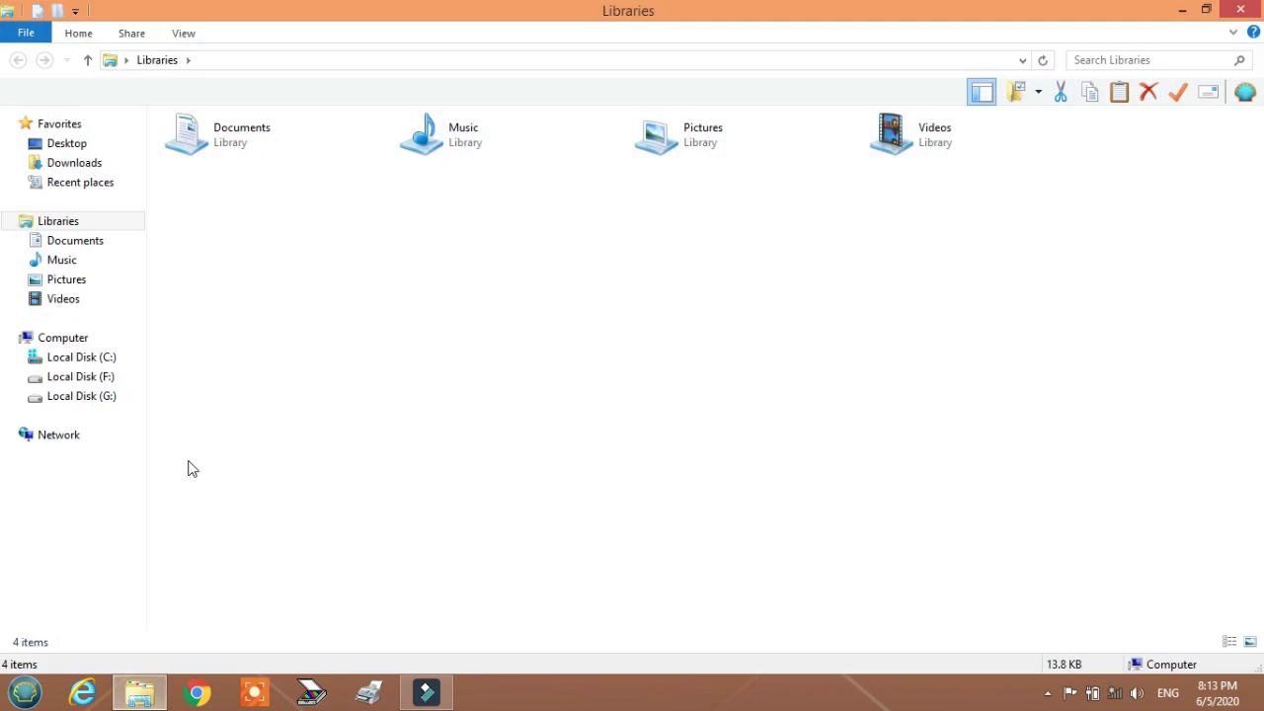
Step: Toggle the display of hidden items off and back on
{"action": "left_click", "coordinate": [184, 34]}
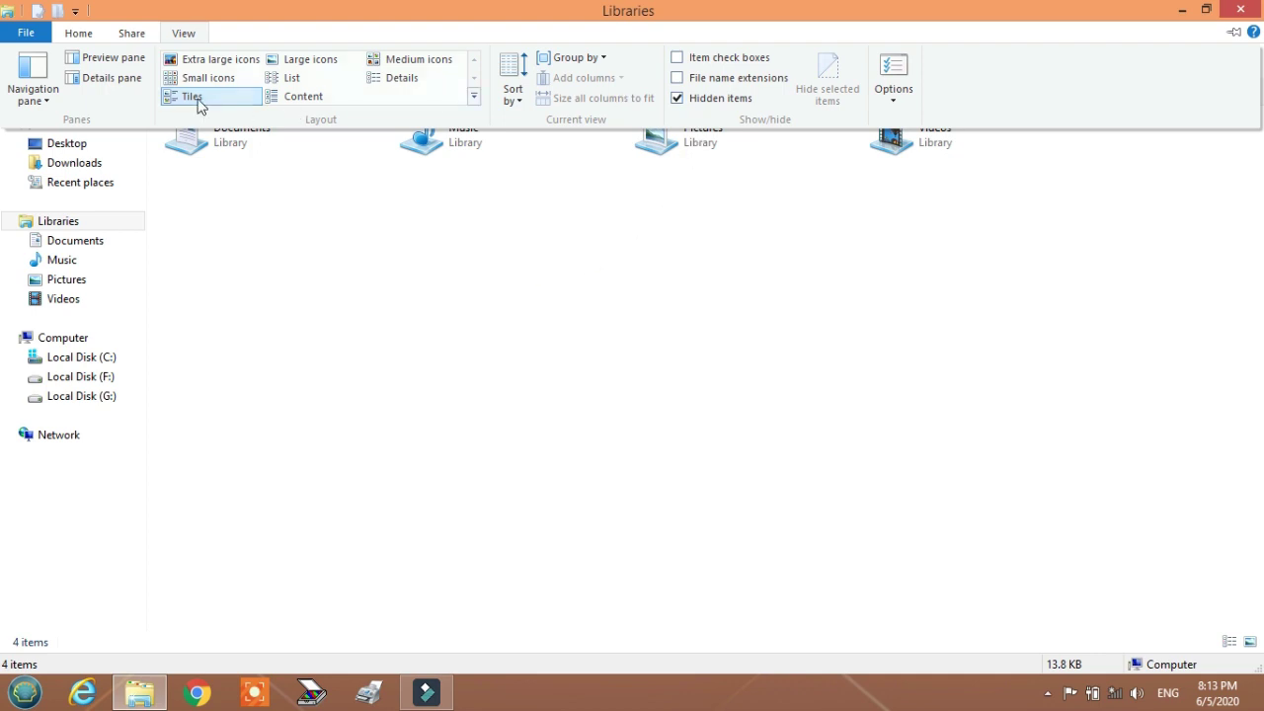
{"action": "left_click", "coordinate": [707, 106]}
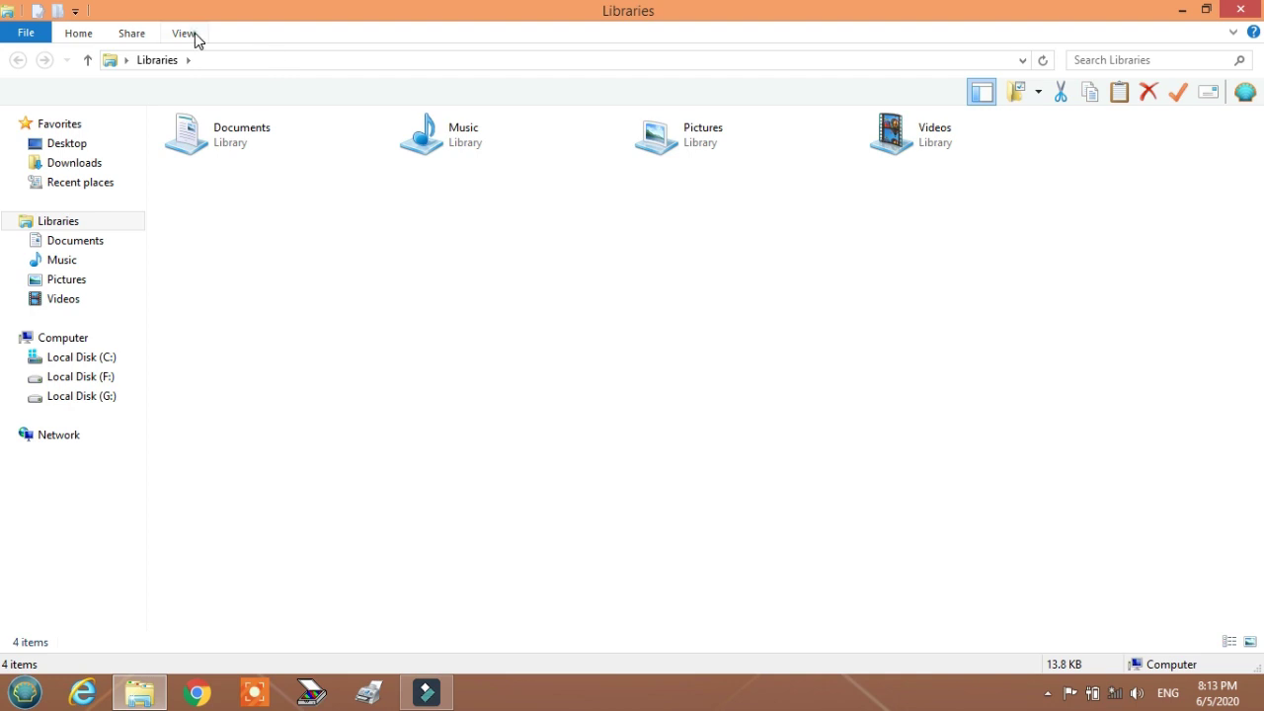
{"action": "left_click", "coordinate": [195, 34]}
{"action": "left_click", "coordinate": [677, 100]}
{"action": "left_click", "coordinate": [182, 34]}
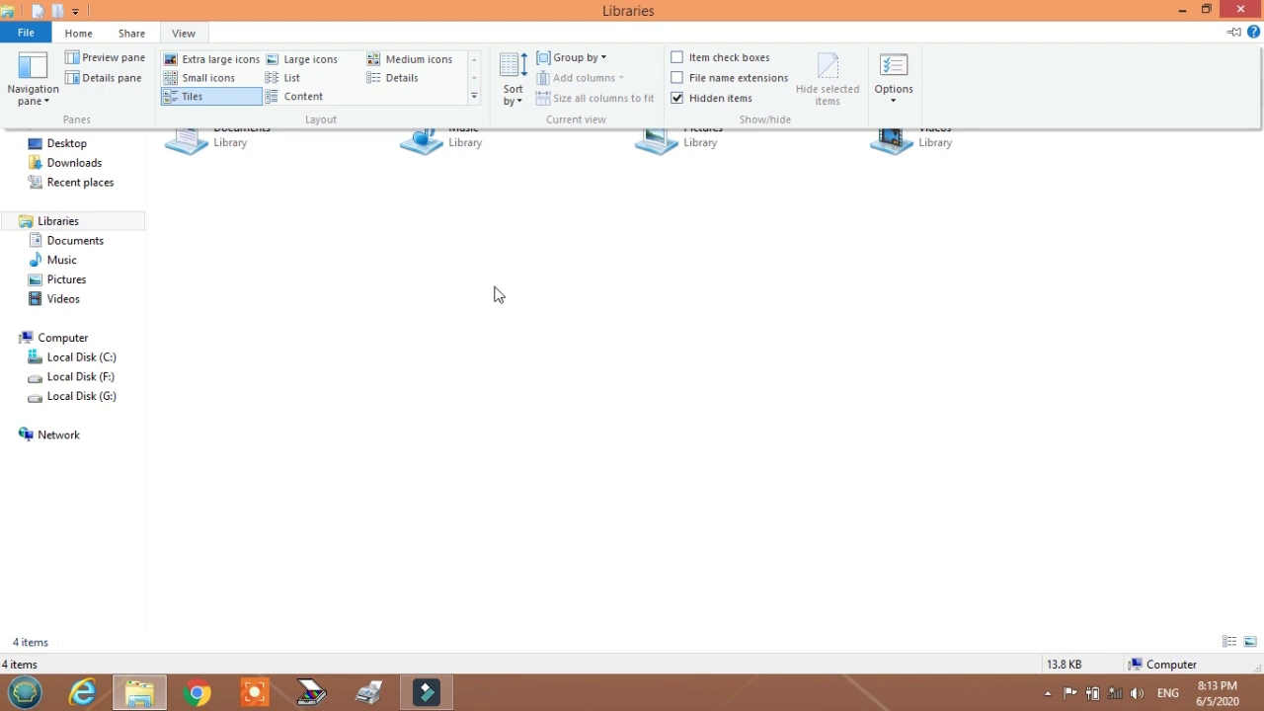
Step: Open the Startup folder at C:\Users\Alpha Computer\AppData\Roaming\Microsoft\Windows\Start Menu\Programs\Startup
{"action": "left_click", "coordinate": [89, 364]}
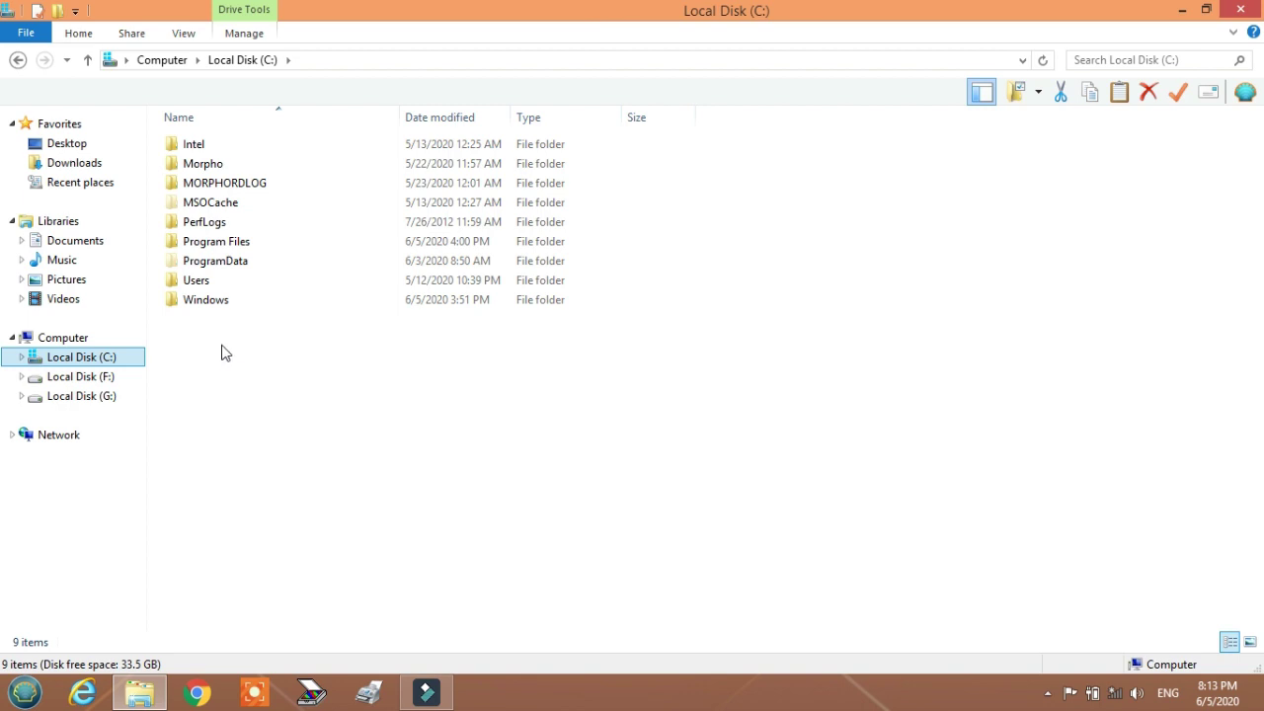
{"action": "double_click", "coordinate": [217, 281]}
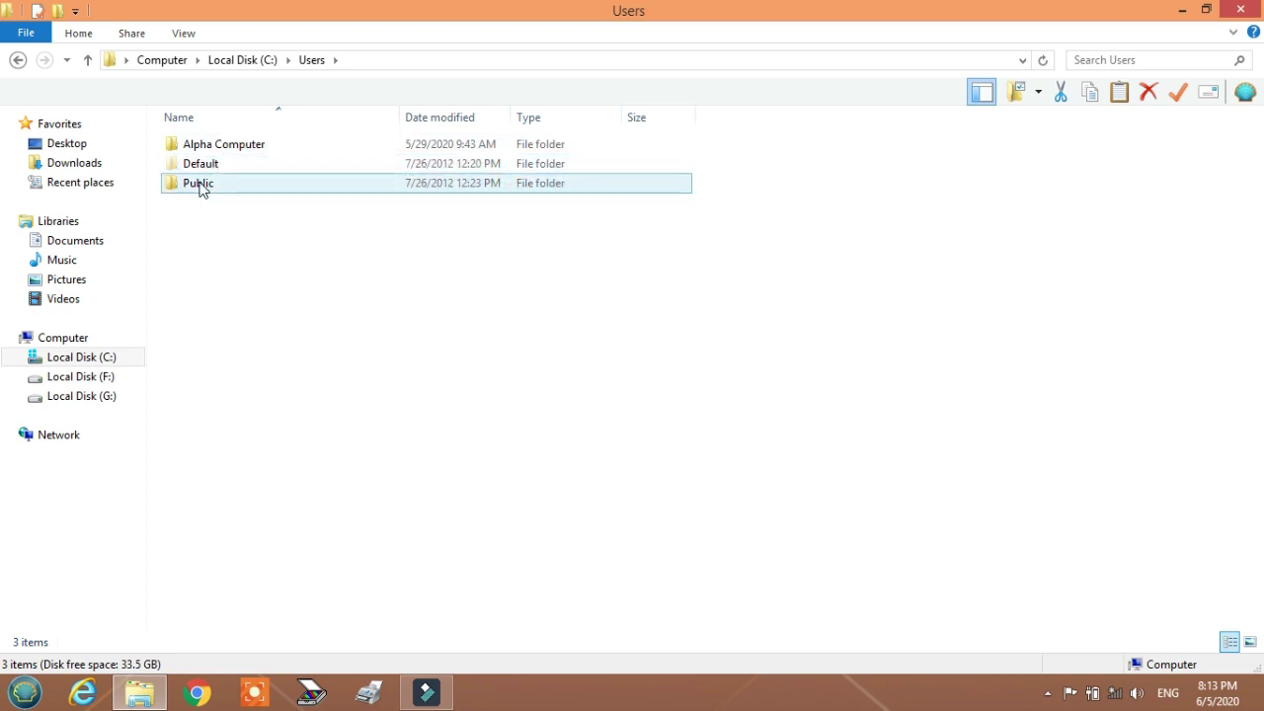
{"action": "mouse_move", "coordinate": [239, 148]}
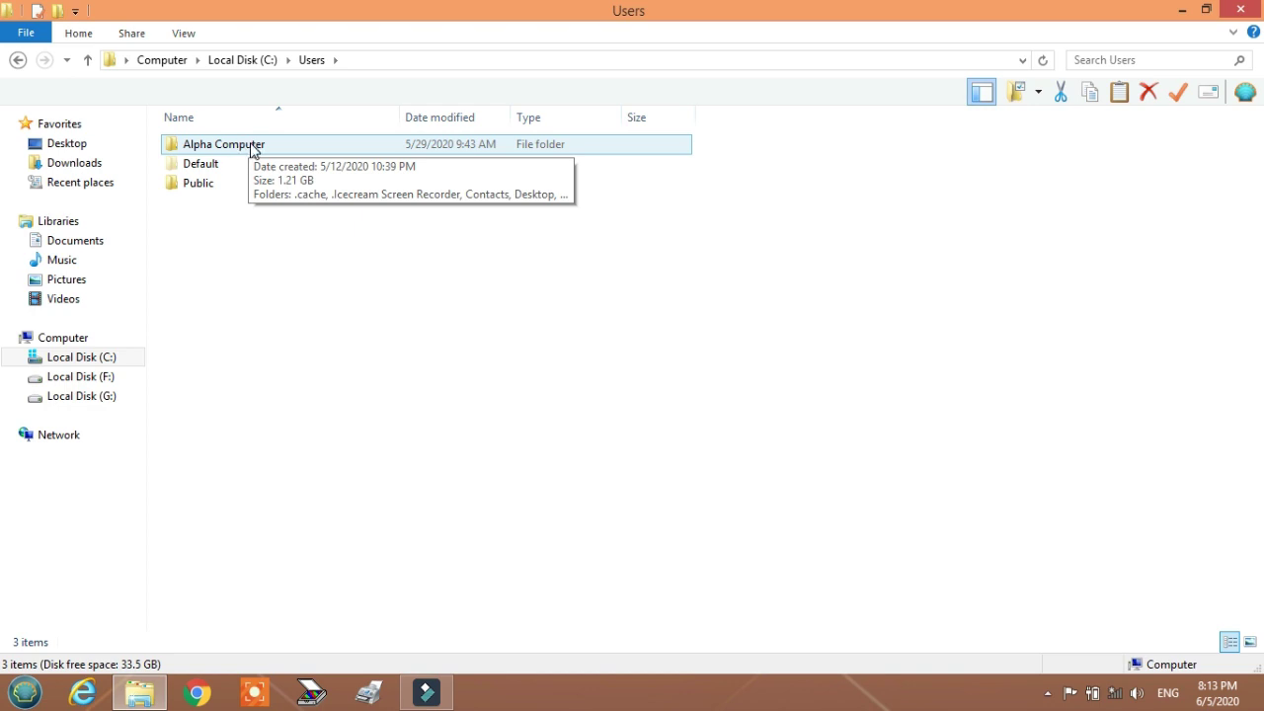
{"action": "double_click", "coordinate": [244, 146]}
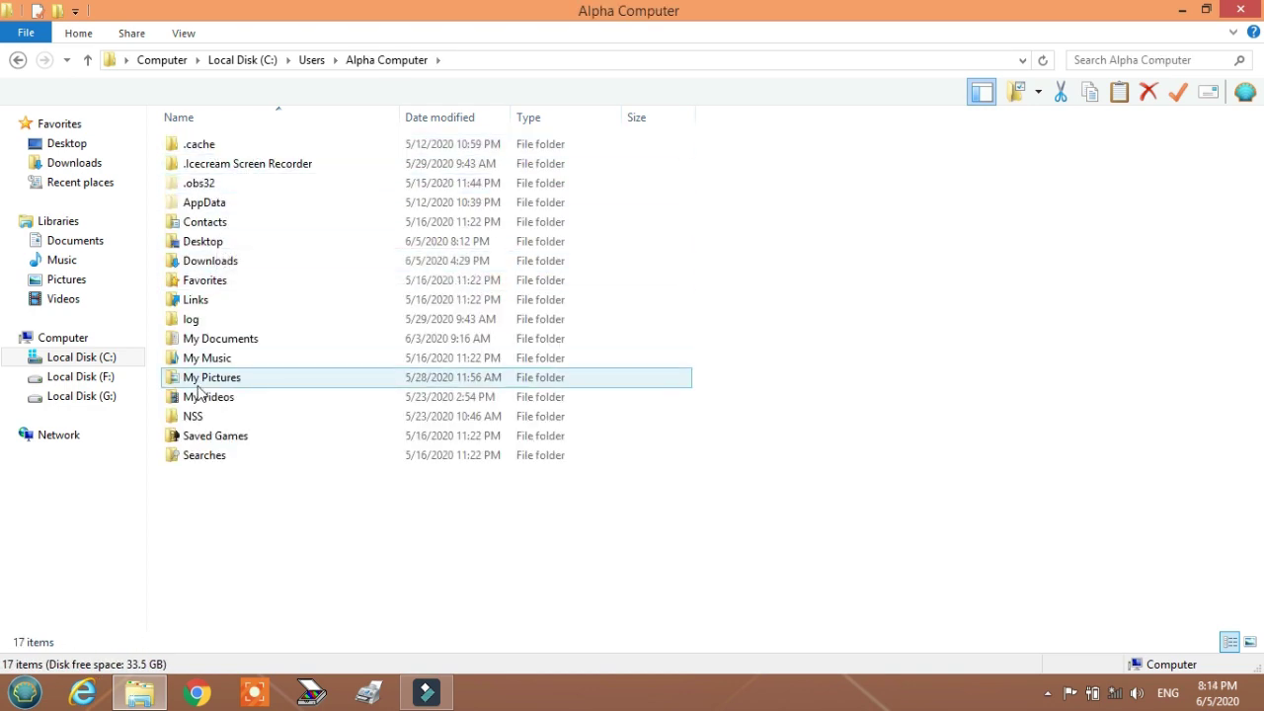
{"action": "double_click", "coordinate": [214, 207]}
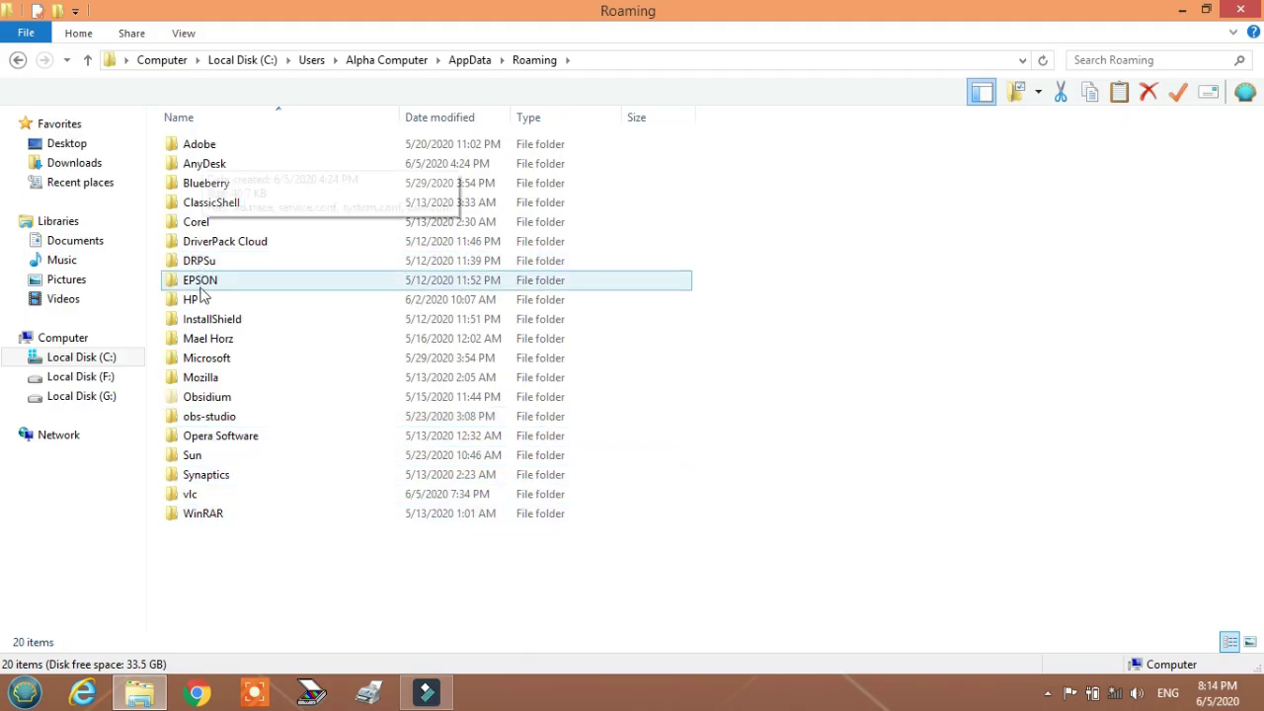
{"action": "double_click", "coordinate": [206, 361]}
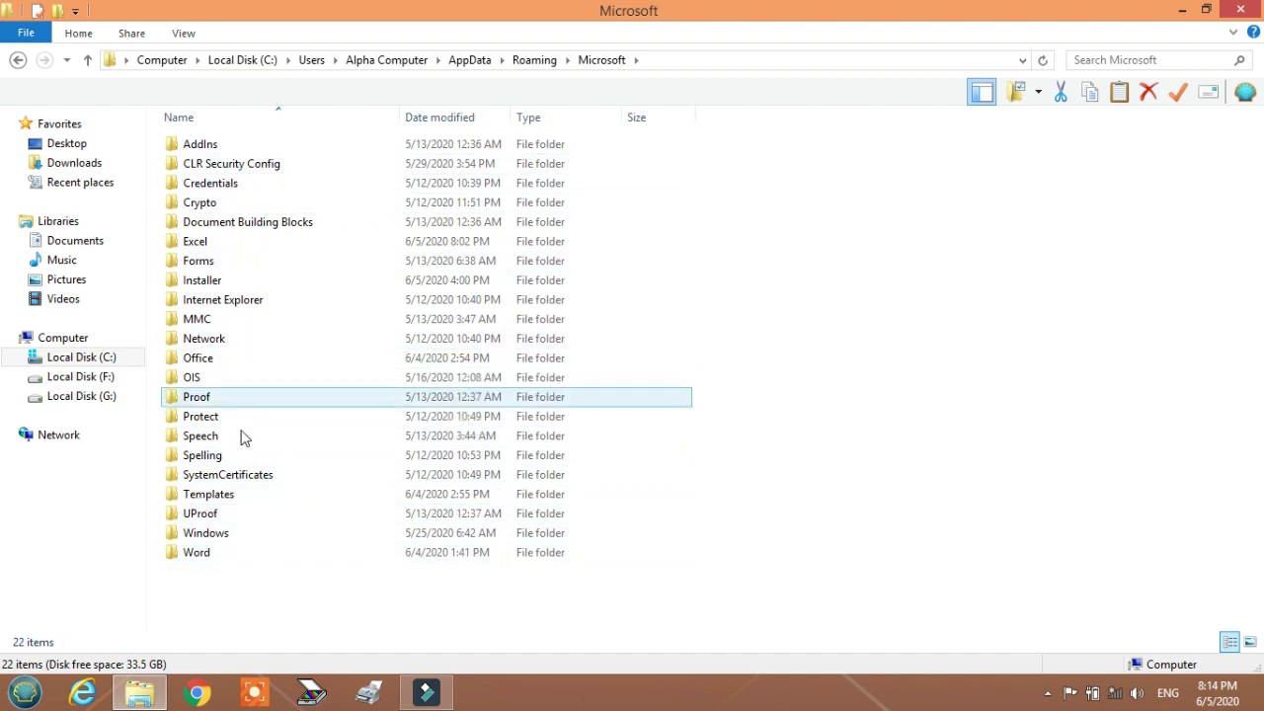
{"action": "double_click", "coordinate": [224, 534]}
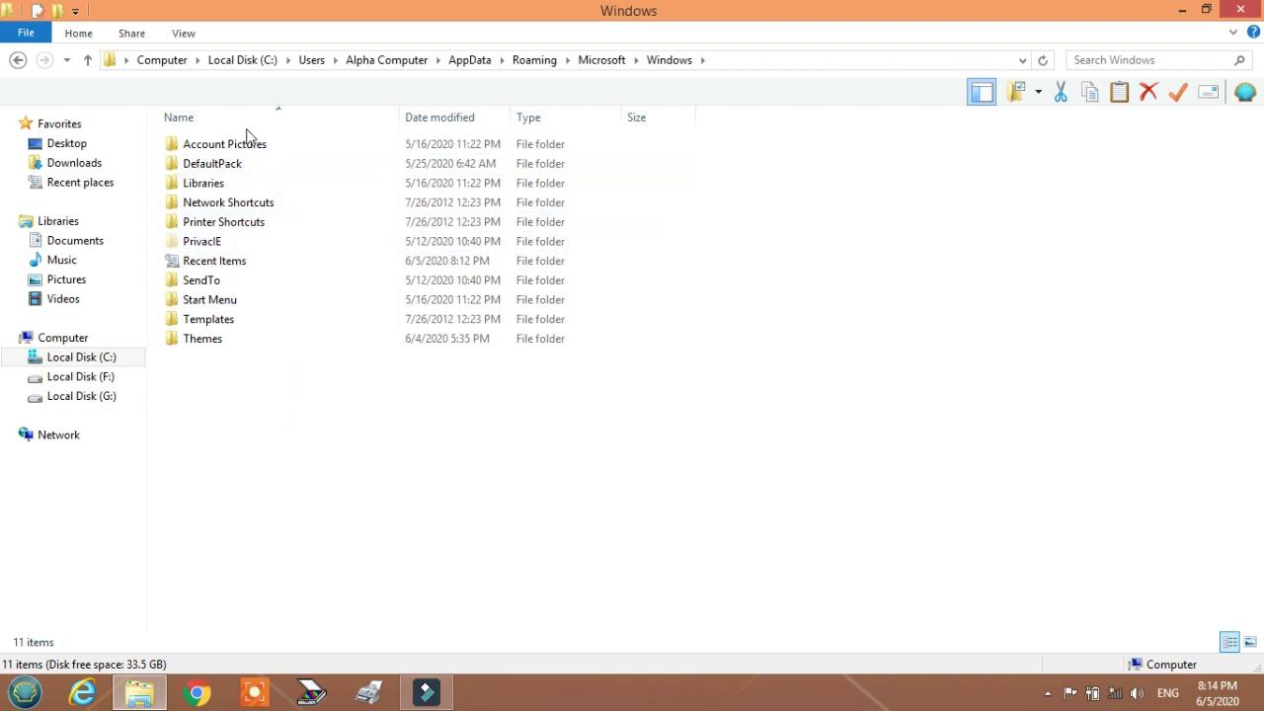
{"action": "double_click", "coordinate": [209, 299]}
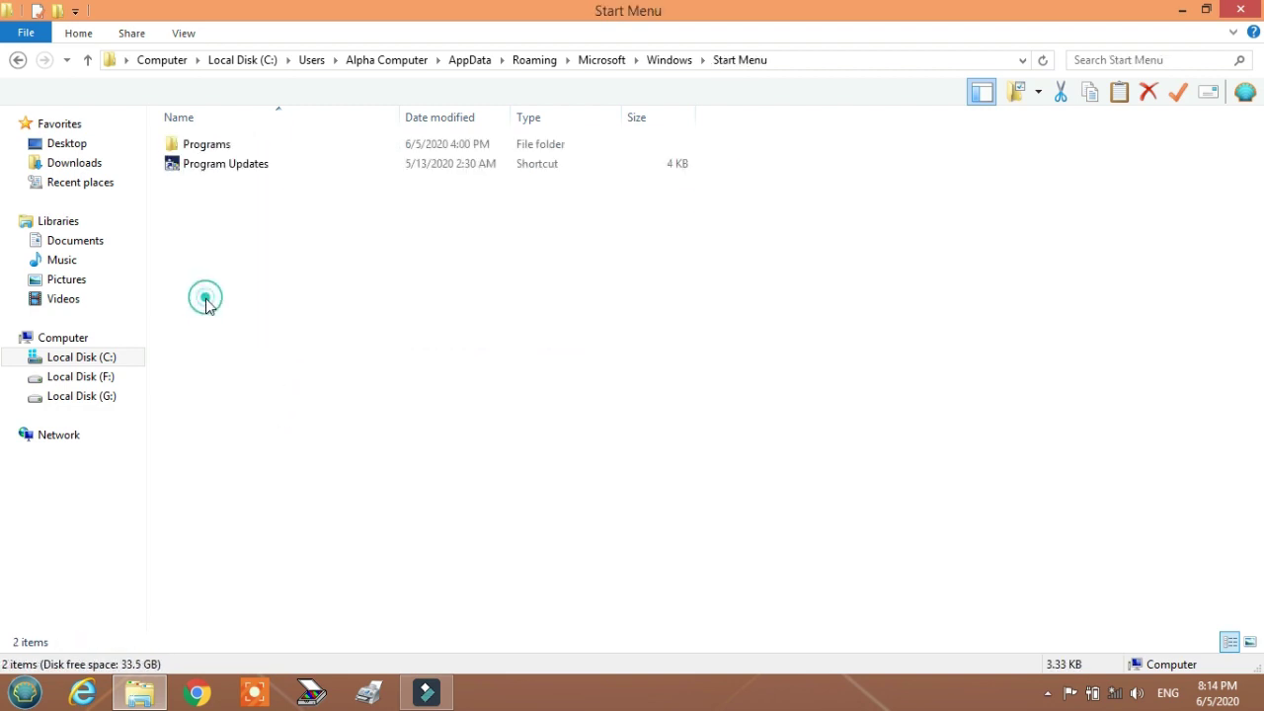
{"action": "double_click", "coordinate": [221, 146]}
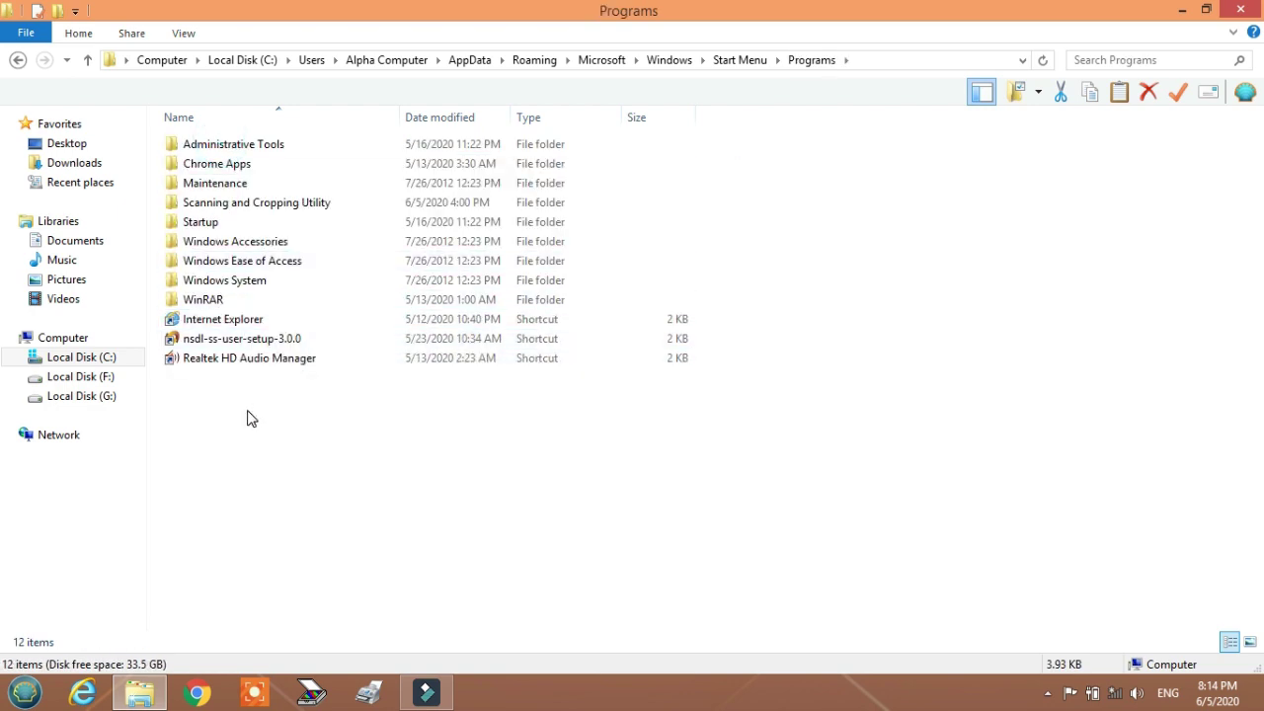
{"action": "double_click", "coordinate": [202, 225]}
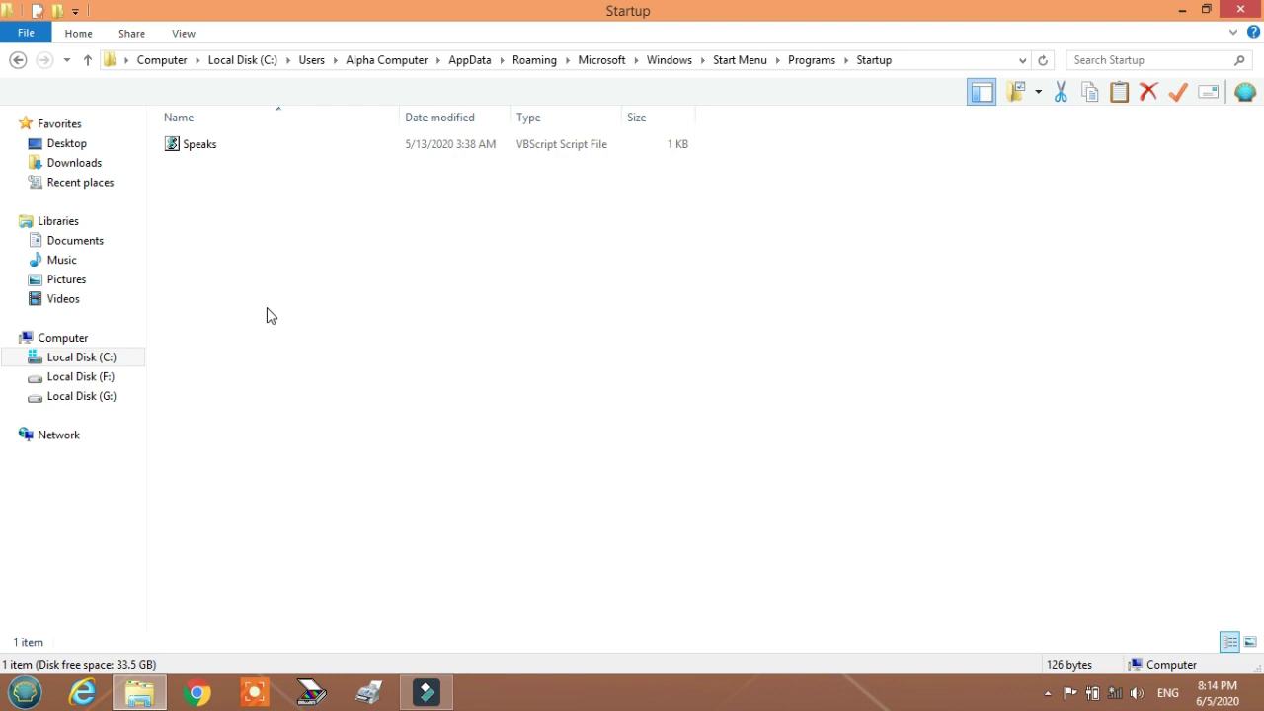
Step: Delete the old Speaks script from the Startup folder and paste the copied "speak my name" script there
{"action": "left_click_drag", "start_coordinate": [166, 169], "coordinate": [237, 148]}
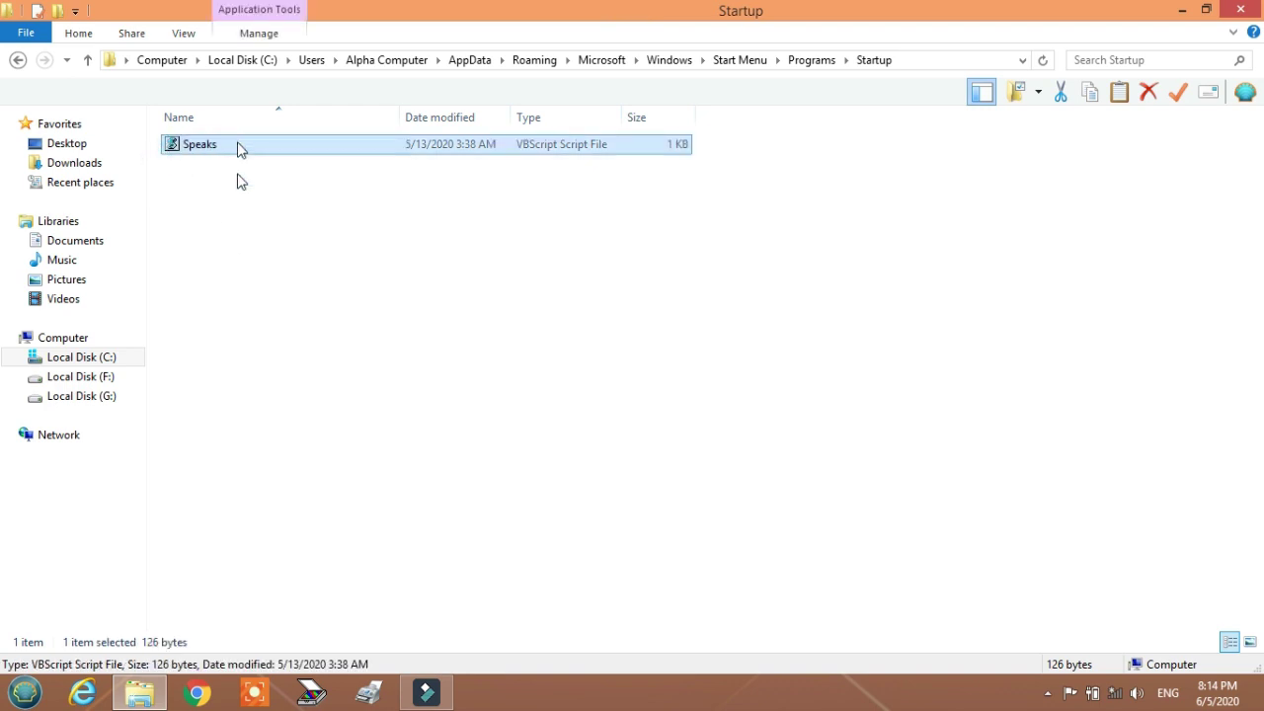
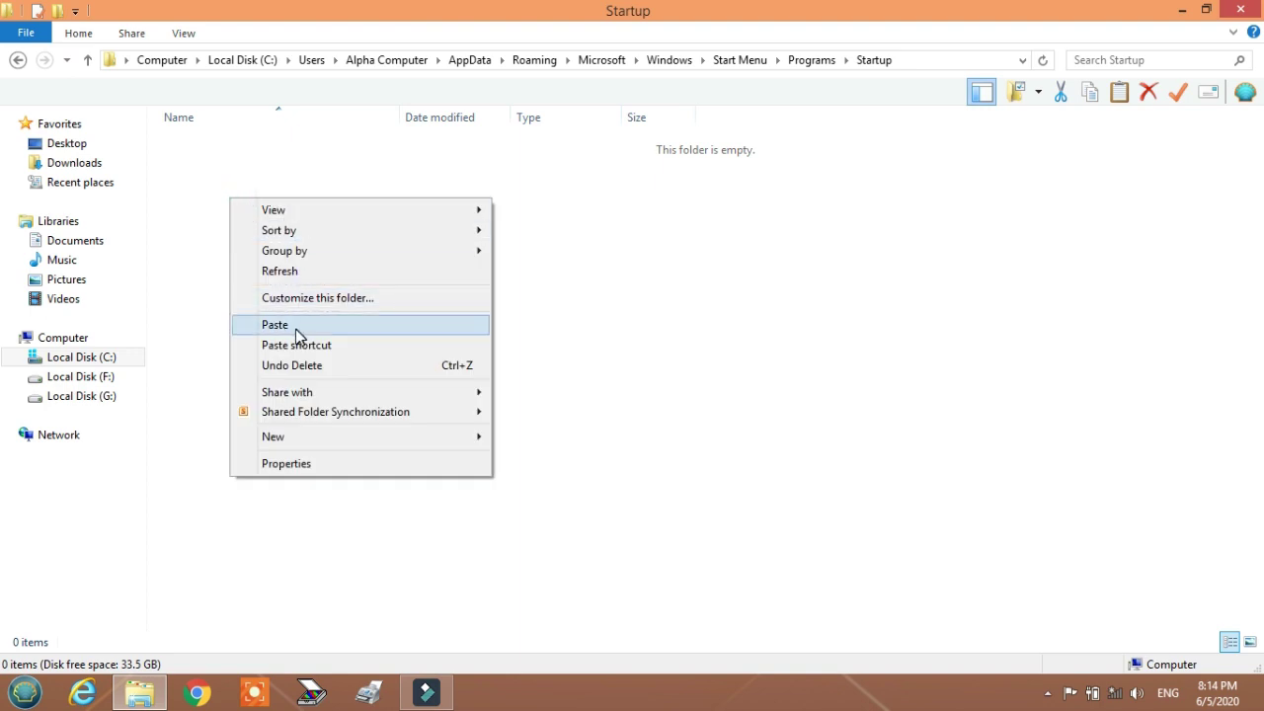
{"action": "left_click", "coordinate": [294, 326]}
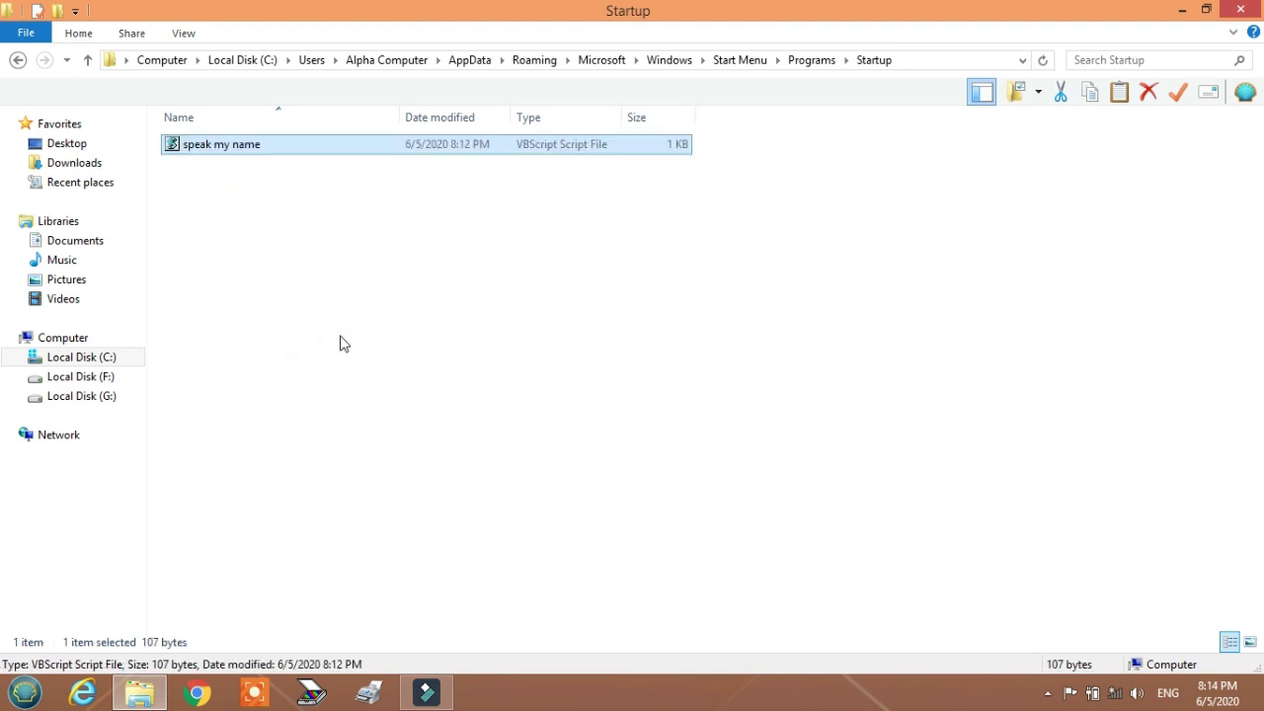